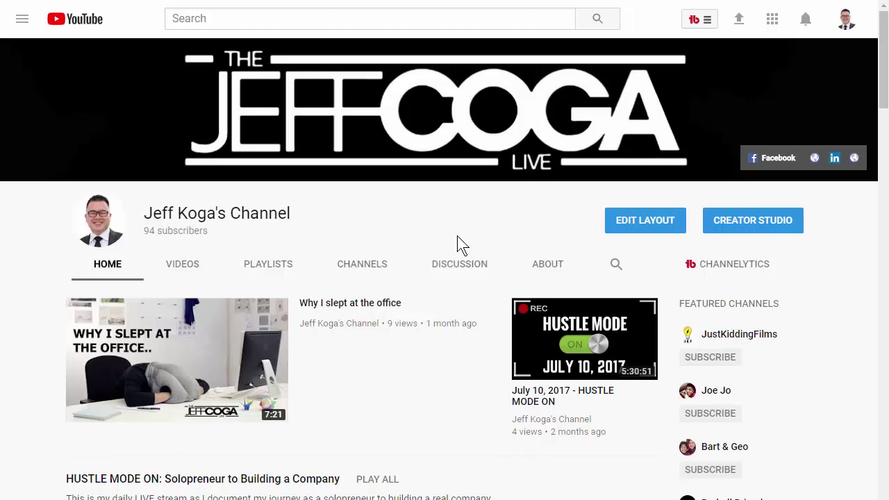
Step: Advance to the next video in the Channel Stats playlist
scroll(458, 237, "down", 15)
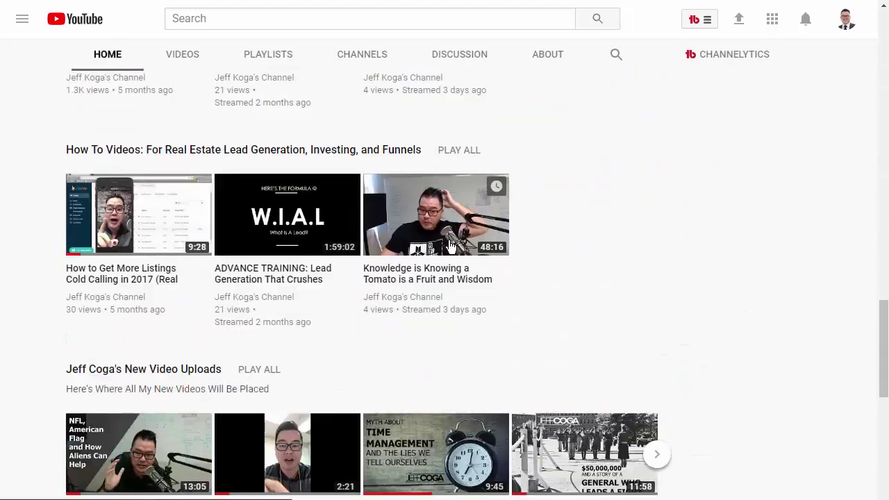
scroll(450, 244, "down", 8)
left_click(661, 392)
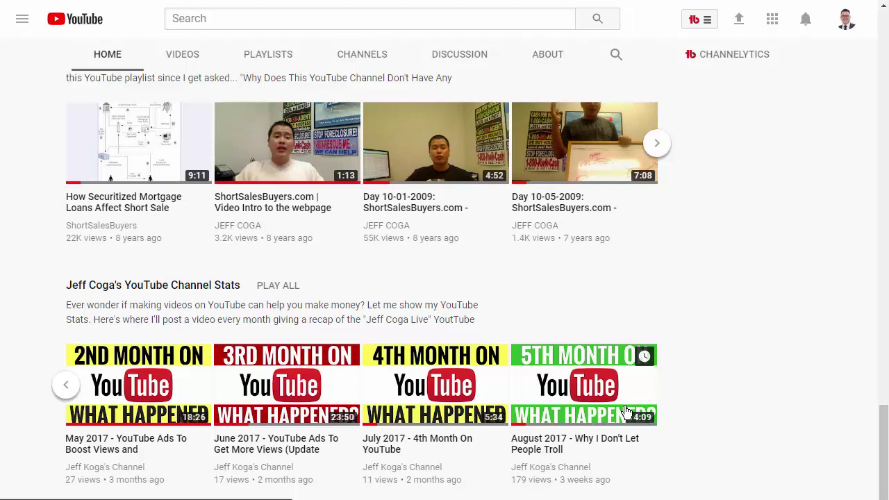
Step: Scroll back up the KPI sheet to the 04/2017–09/2017 monthly metrics
scroll(506, 382, "up", 2)
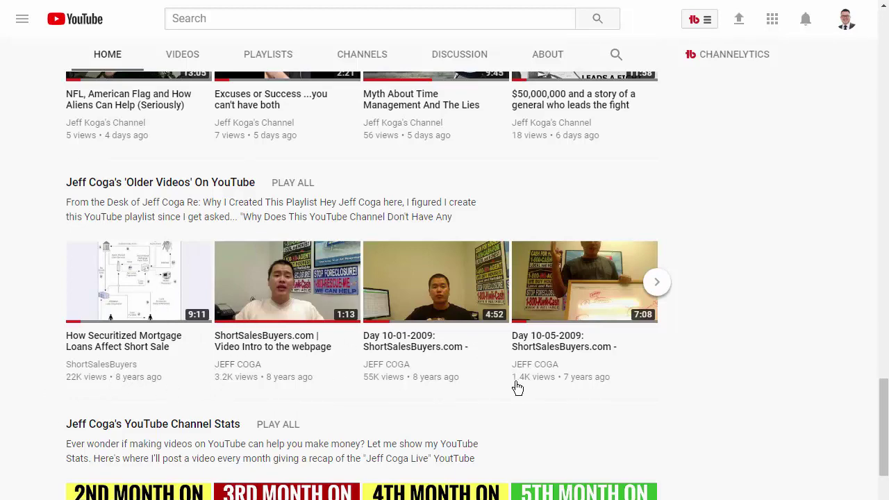
scroll(417, 387, "up", 1)
scroll(417, 387, "up", 6)
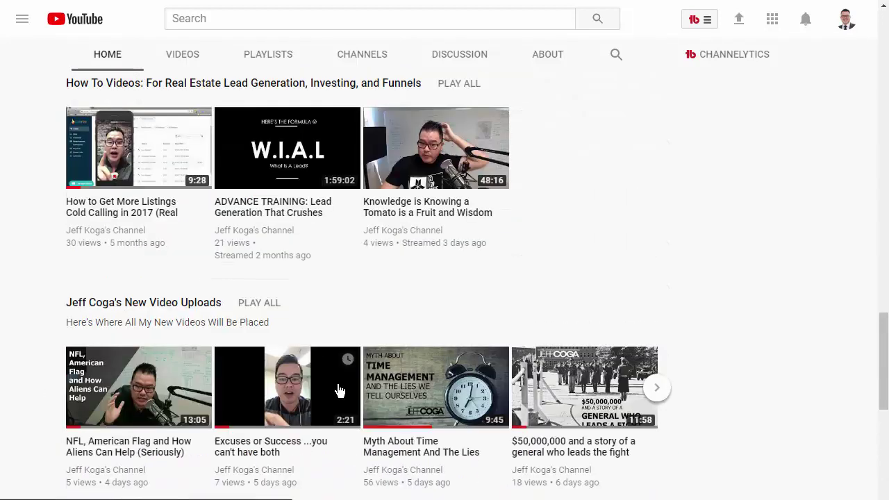
scroll(338, 391, "up", 10)
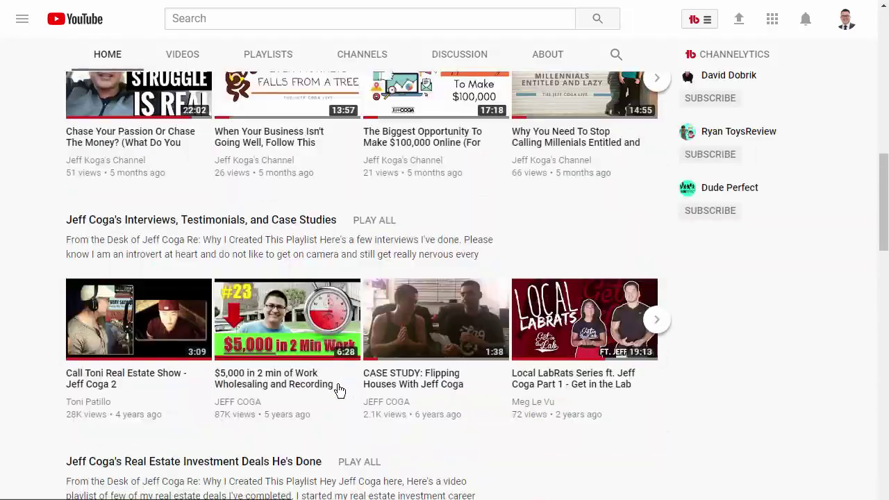
scroll(336, 384, "up", 4)
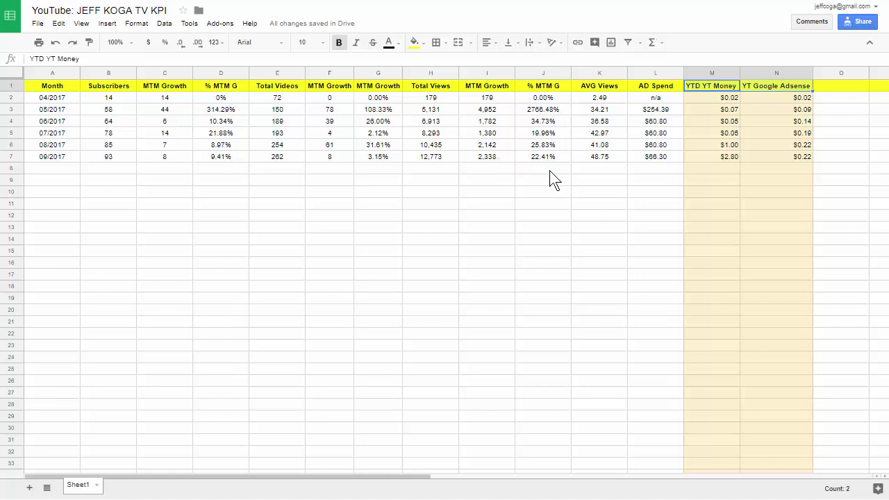
left_click(115, 160)
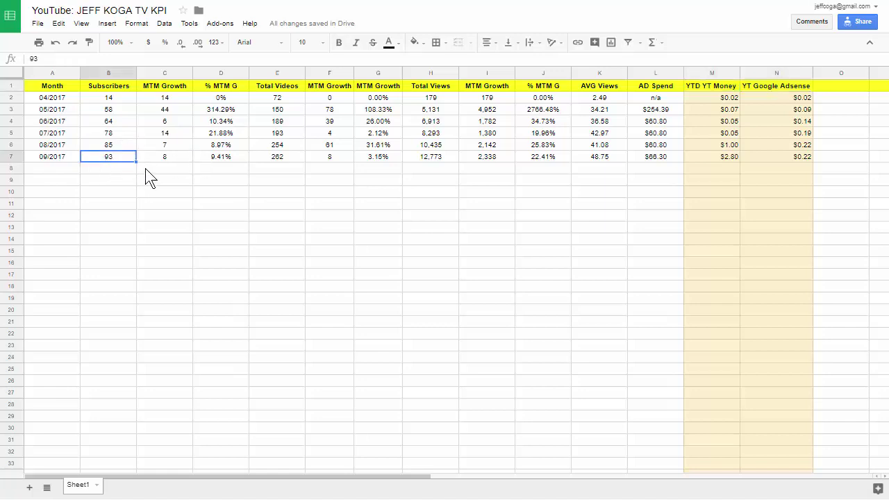
left_click(165, 160)
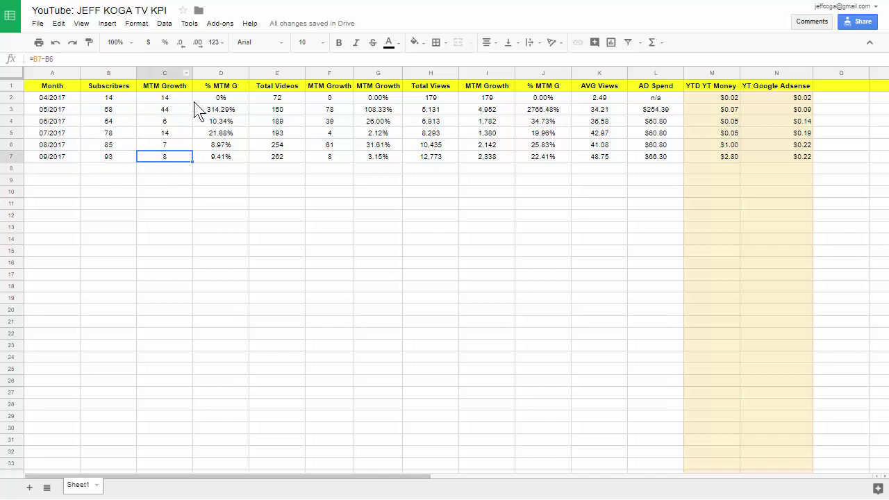
left_click(239, 158)
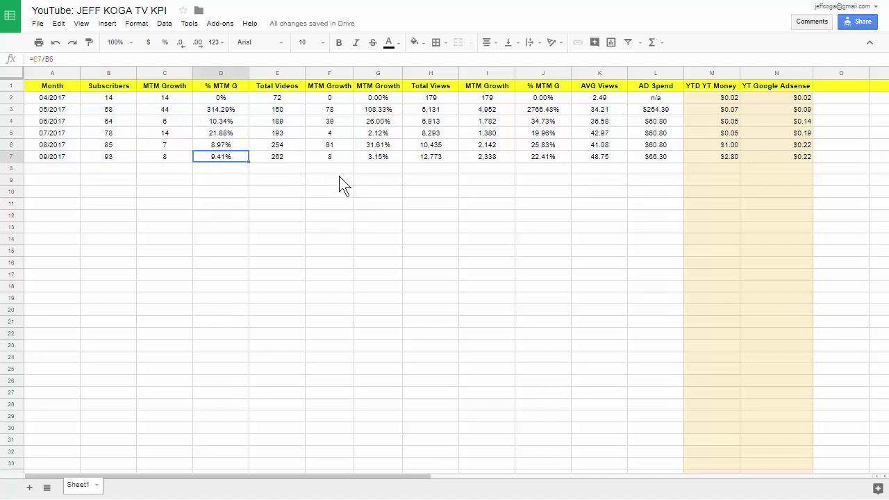
left_click(293, 160)
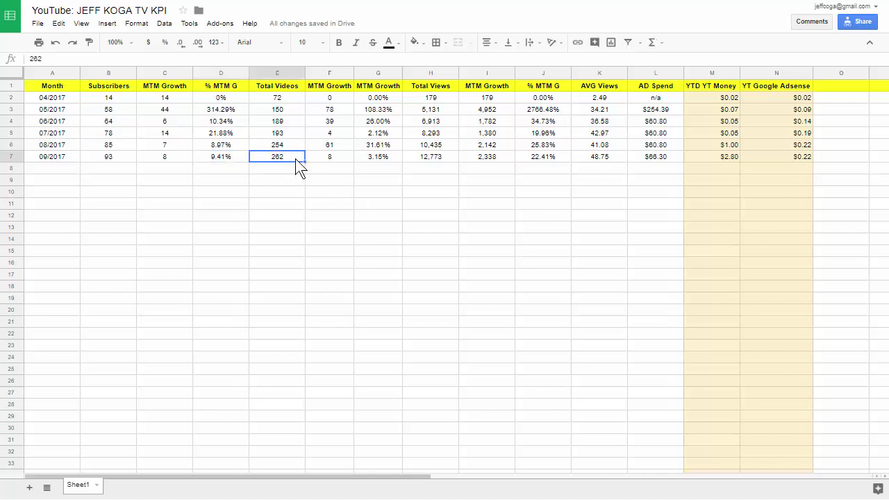
left_click(328, 163)
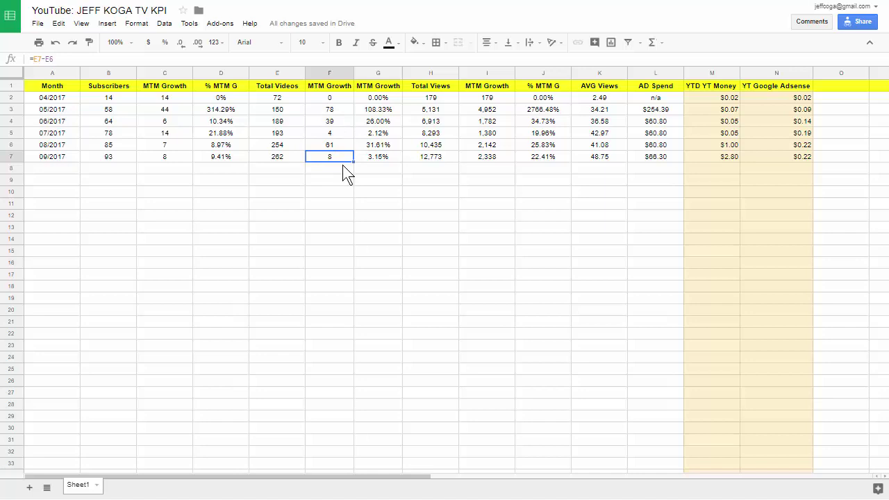
left_click(437, 158)
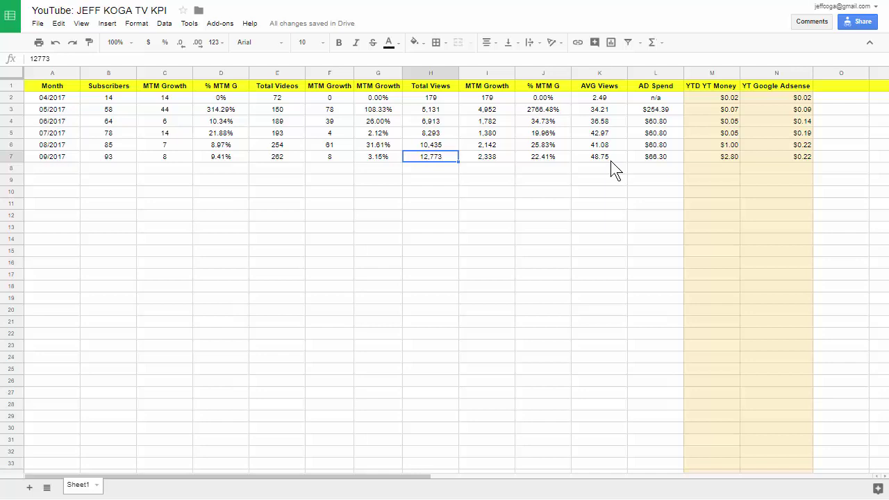
left_click(671, 161)
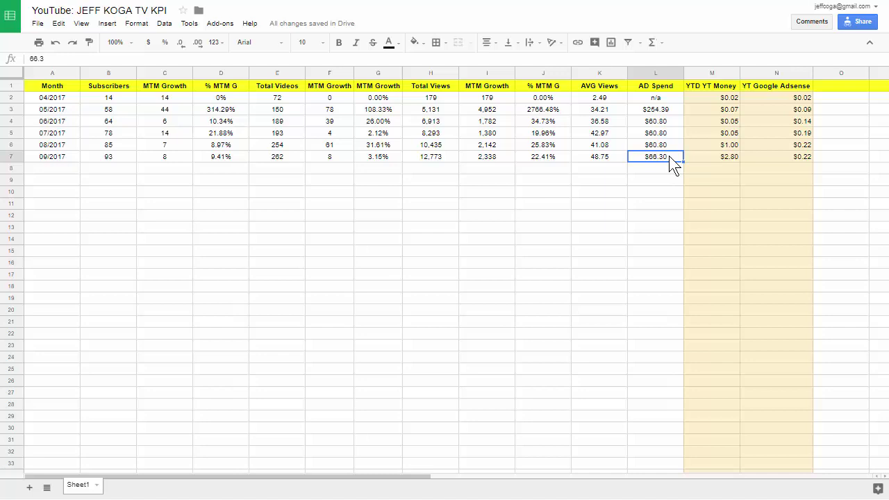
Step: Select cell L3 to check May's ad spend of $254.39
left_click(675, 110)
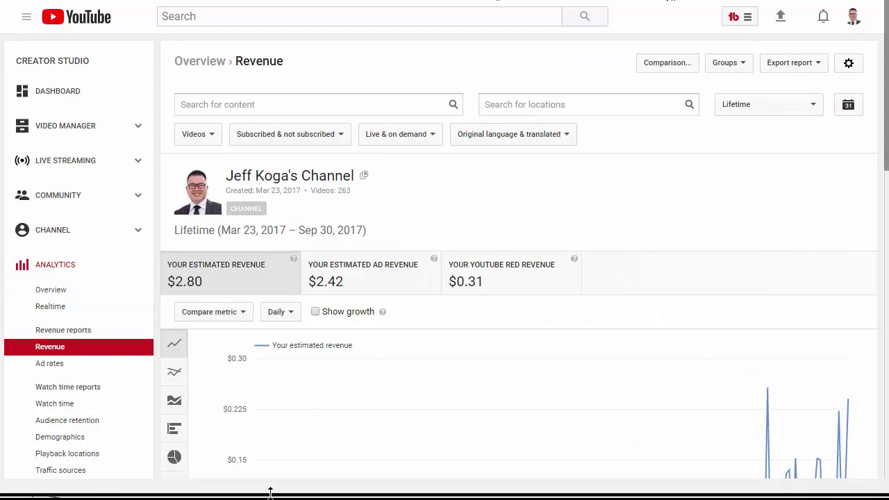
Step: Scroll through the Creator Studio Revenue report chart showing $2.80 estimated revenue
scroll(236, 312, "down", 1)
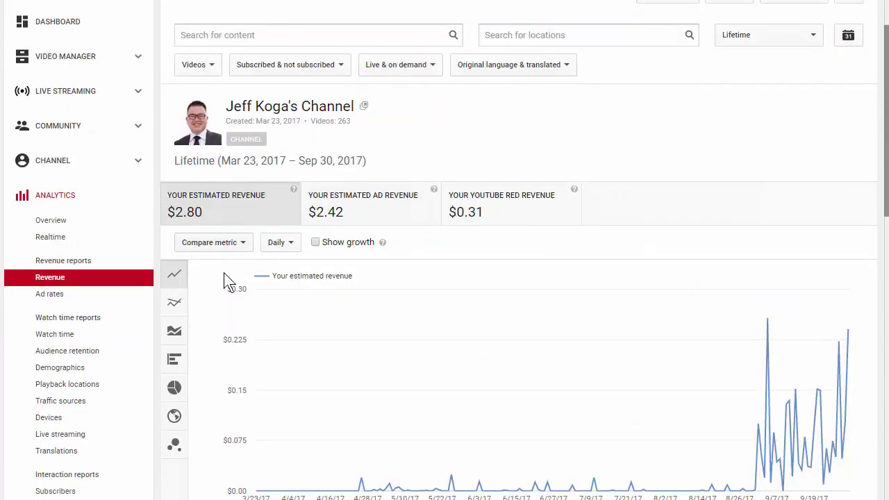
scroll(256, 223, "up", 1)
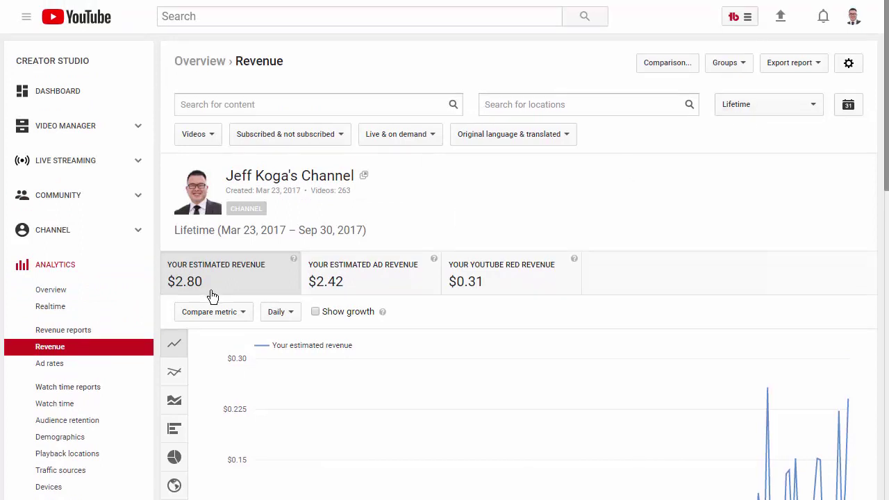
scroll(212, 284, "down", 1)
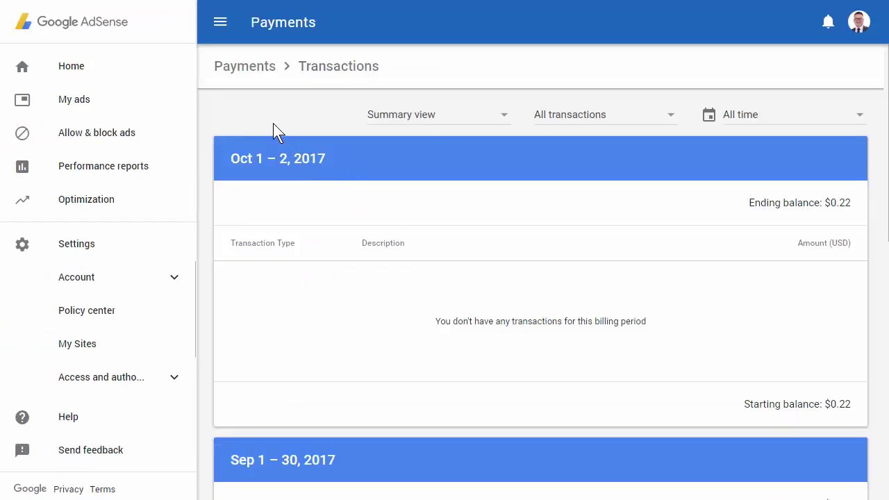
Step: Scroll through the AdSense monthly transaction cards to review each month's balance
scroll(273, 126, "down", 2)
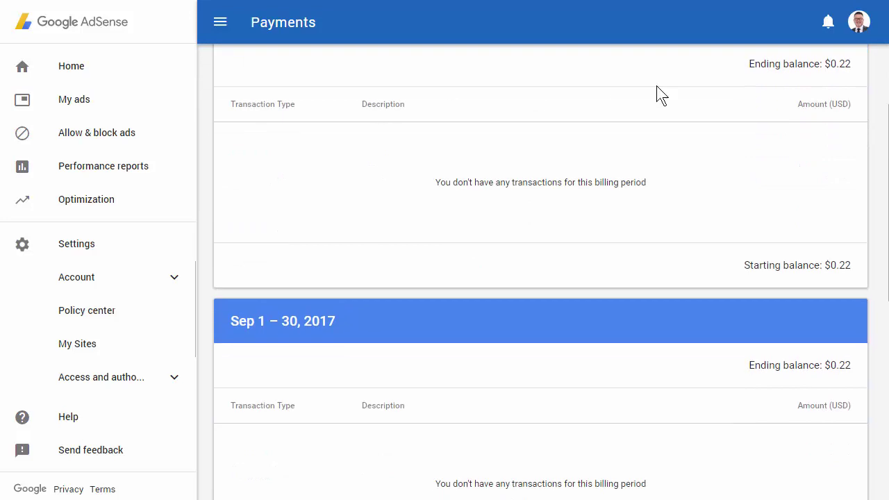
scroll(844, 87, "down", 6)
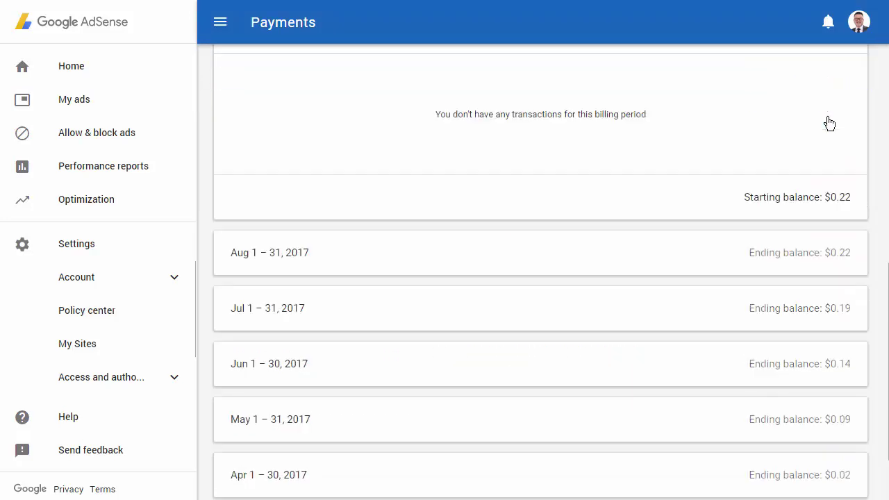
scroll(829, 123, "down", 1)
scroll(829, 123, "up", 4)
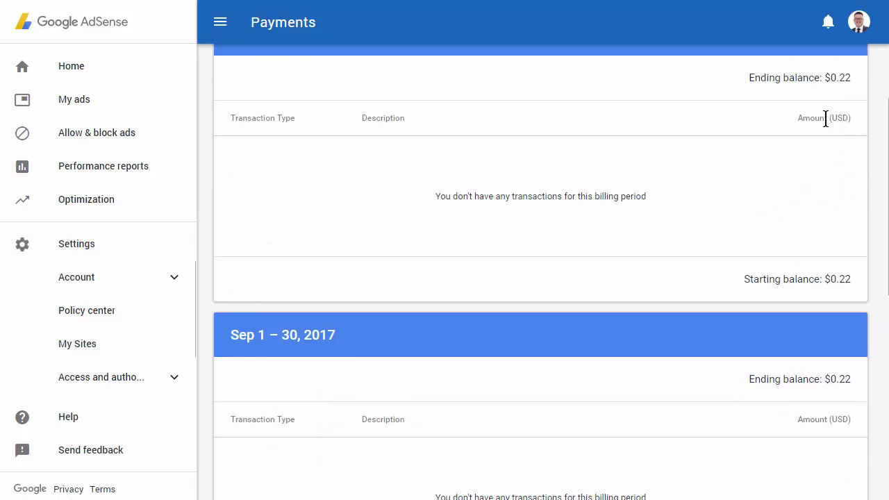
scroll(825, 118, "up", 3)
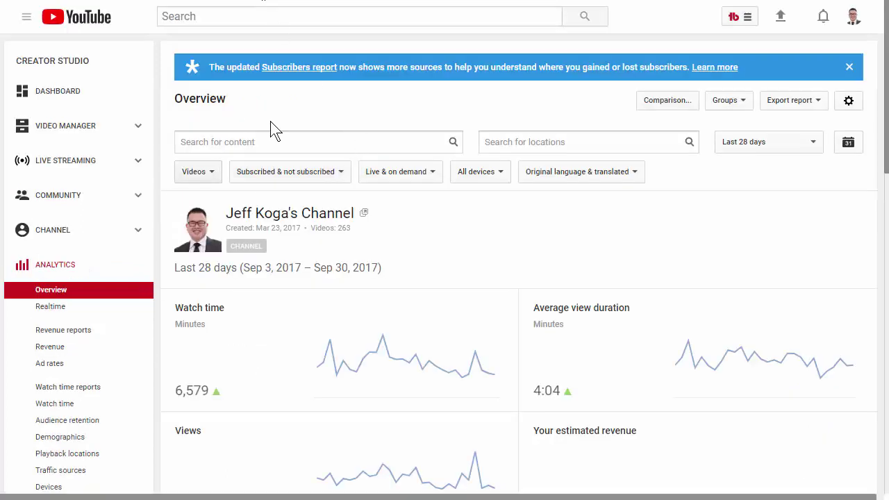
Step: Set the Analytics Overview date range to Last month, then to Last 30 days (Sep 1–30, 2017)
left_click(803, 147)
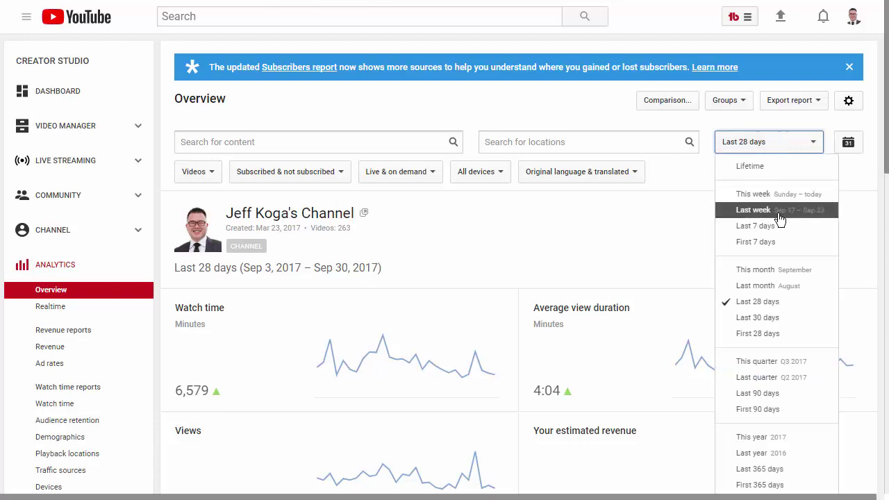
left_click(780, 285)
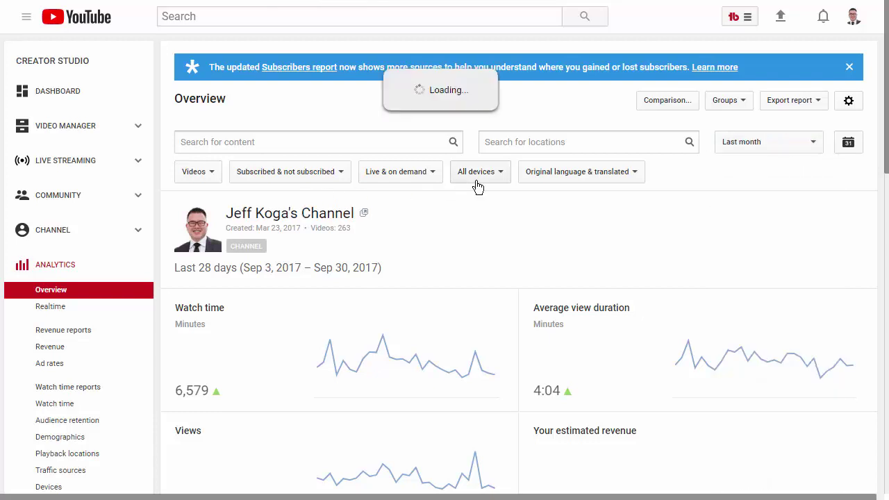
left_click(788, 146)
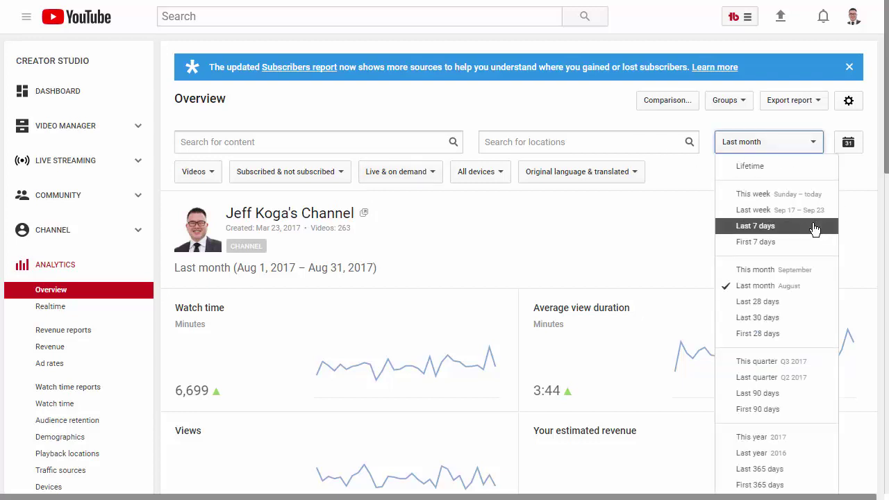
left_click(790, 317)
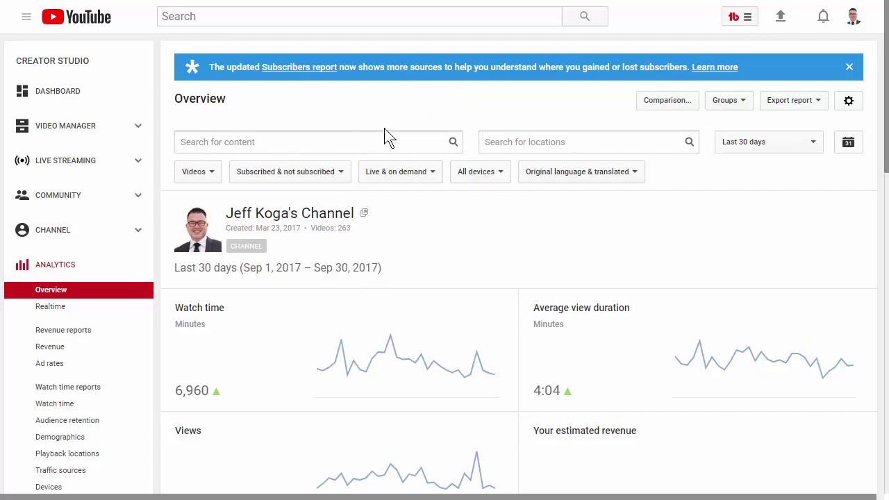
scroll(192, 312, "down", 3)
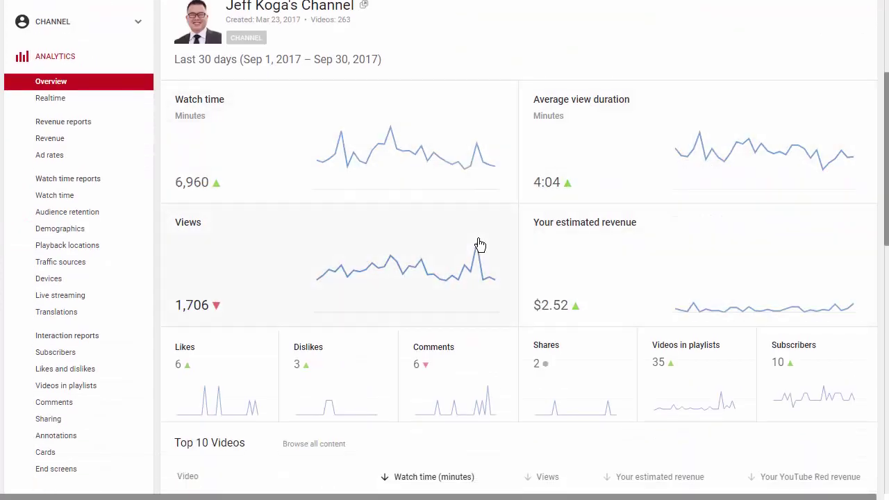
scroll(480, 244, "down", 1)
scroll(292, 211, "down", 2)
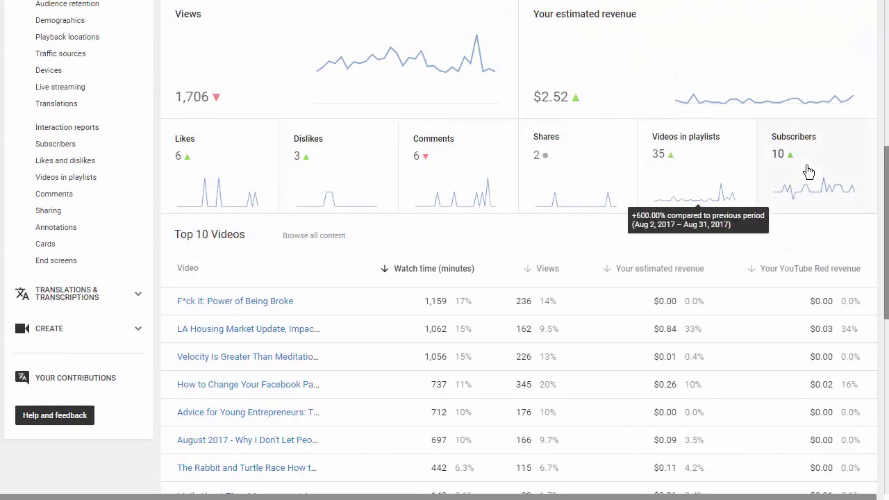
scroll(589, 176, "down", 2)
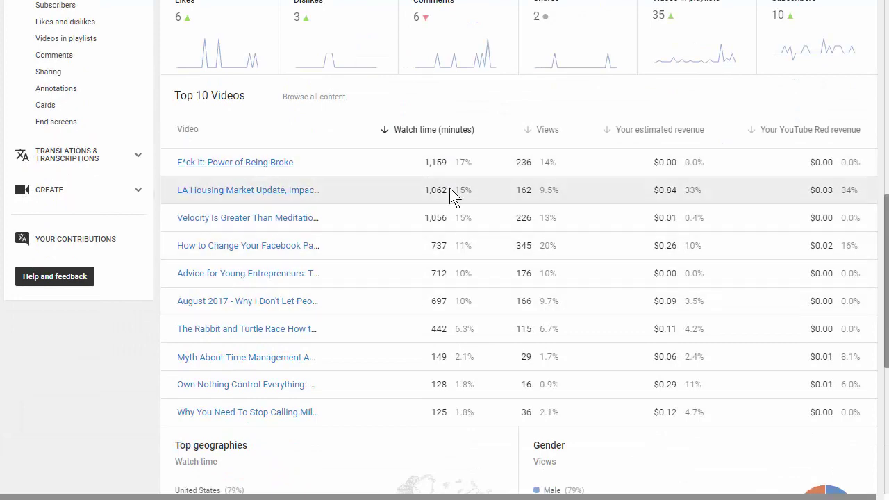
scroll(454, 199, "down", 4)
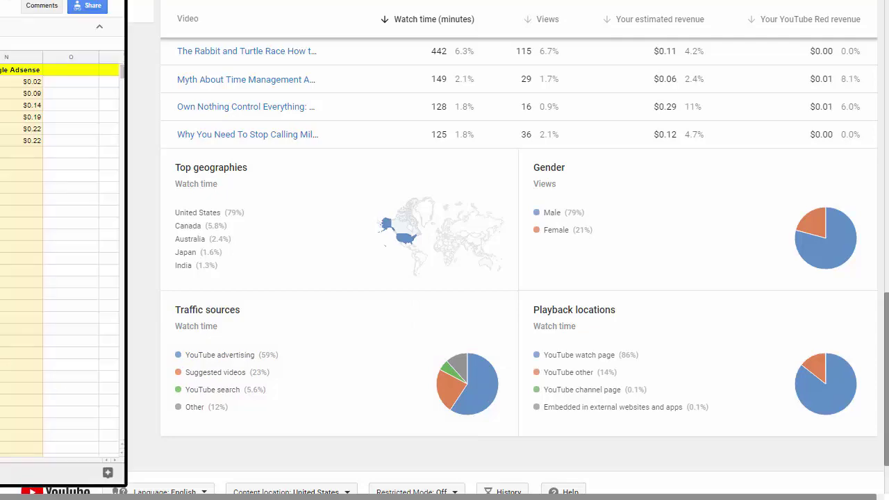
key("alt+Tab")
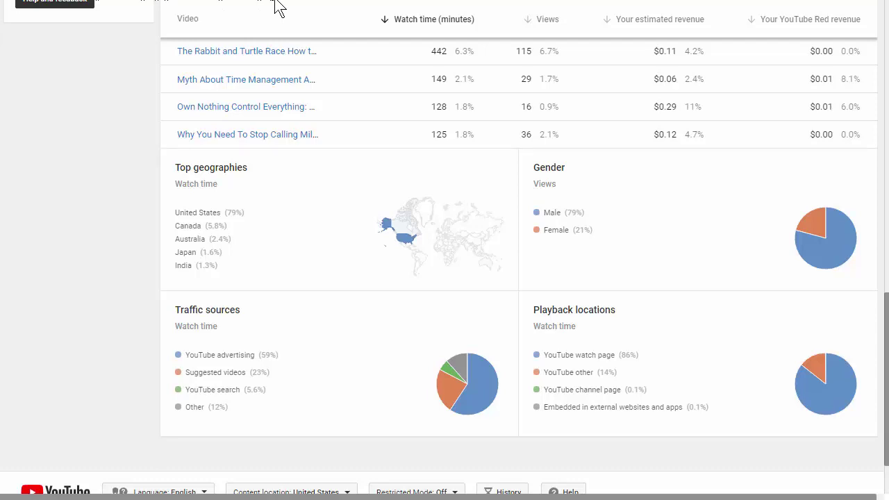
scroll(272, 35, "up", 15)
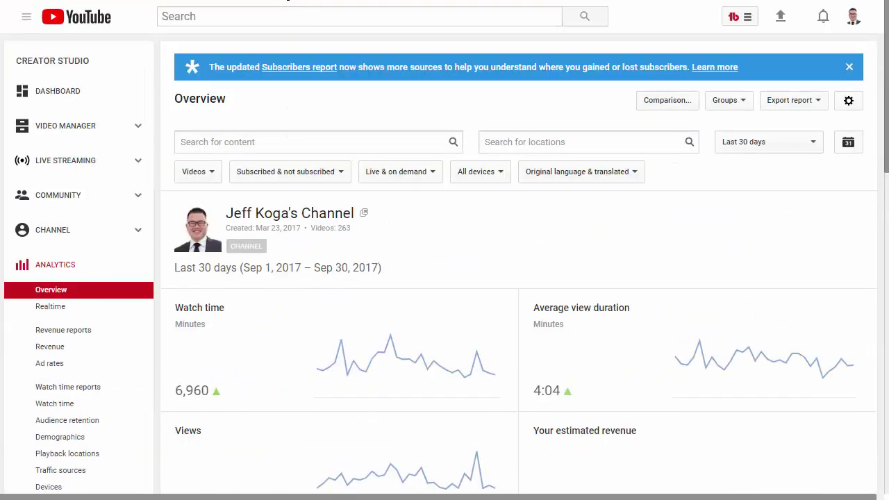
Step: Open the Subscribers report and review its chart and sources table: 12 gained, 2 lost
left_click(299, 67)
scroll(398, 113, "down", 2)
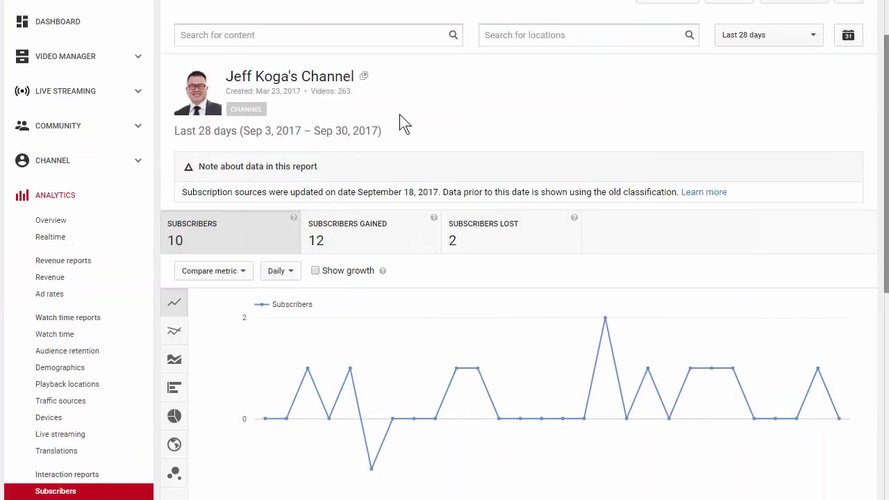
scroll(401, 123, "down", 1)
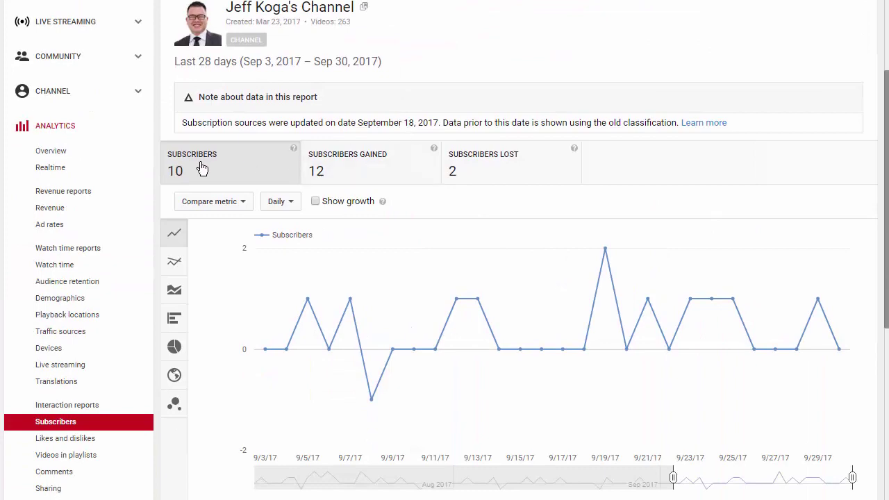
scroll(451, 118, "down", 1)
scroll(443, 140, "down", 2)
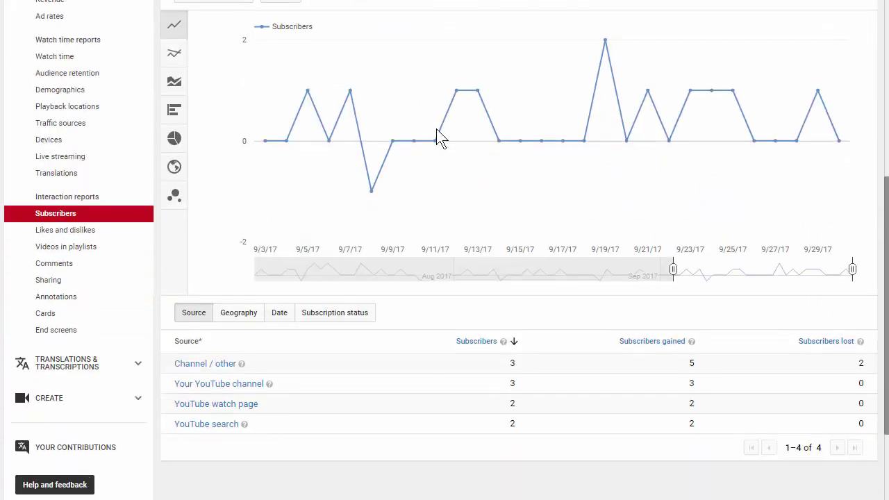
scroll(438, 130, "up", 5)
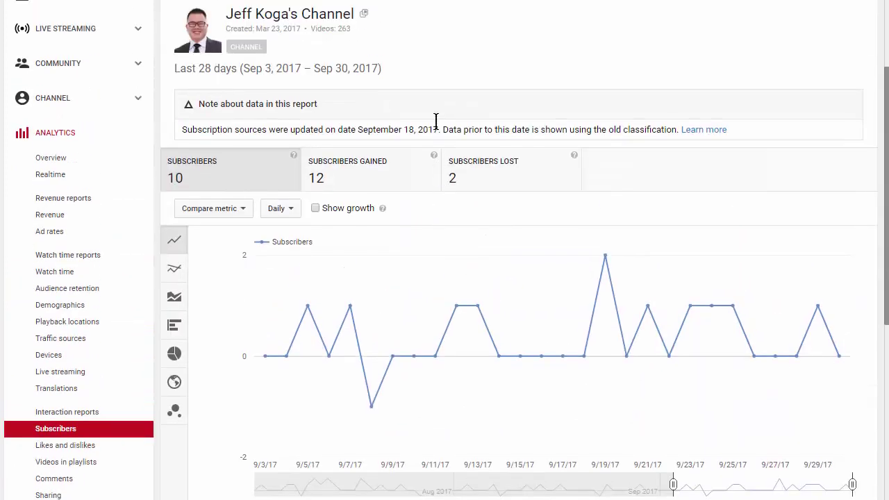
scroll(438, 125, "down", 3)
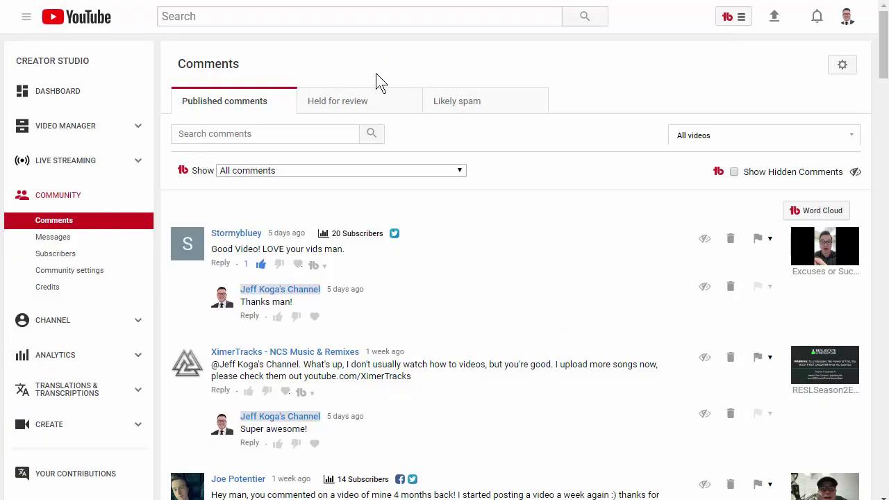
scroll(379, 81, "down", 3)
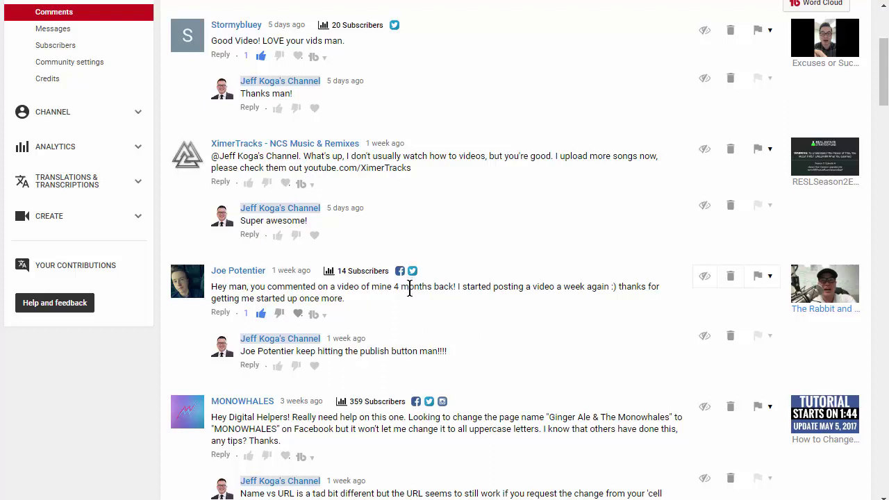
scroll(410, 288, "down", 8)
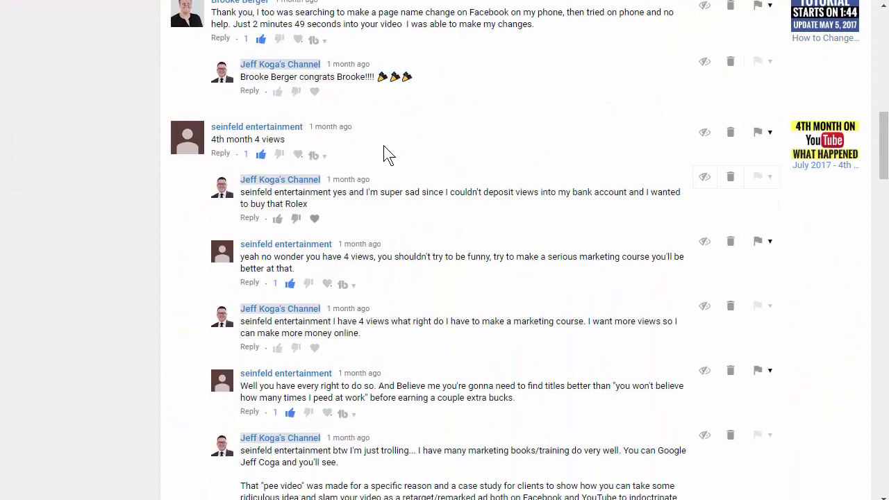
scroll(312, 264, "down", 2)
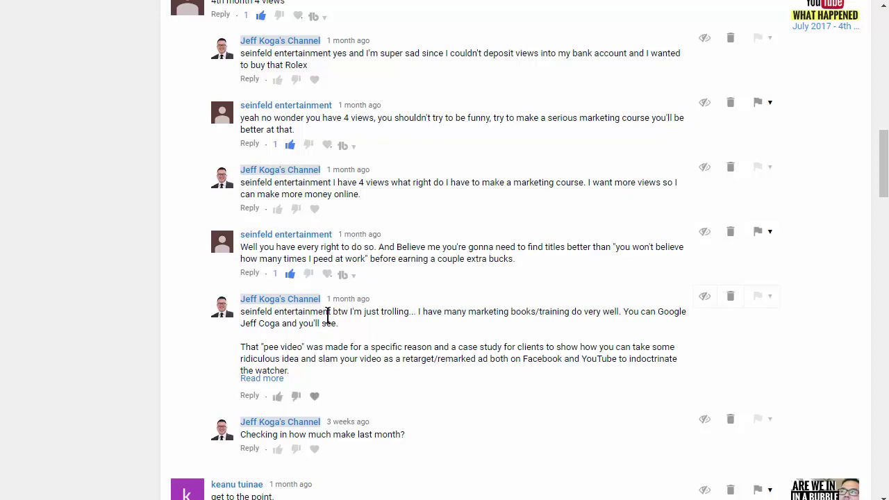
scroll(323, 313, "down", 1)
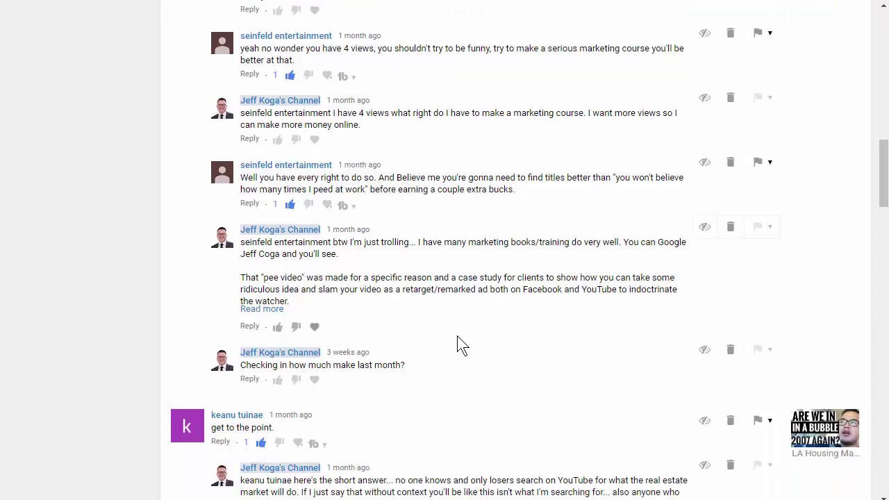
scroll(456, 331, "down", 5)
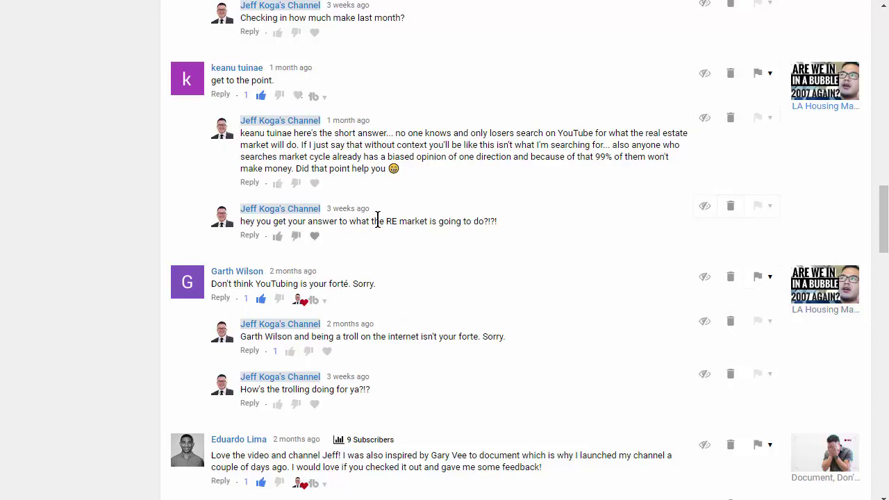
scroll(336, 237, "down", 2)
scroll(560, 214, "down", 1)
scroll(560, 215, "up", 14)
scroll(560, 219, "up", 8)
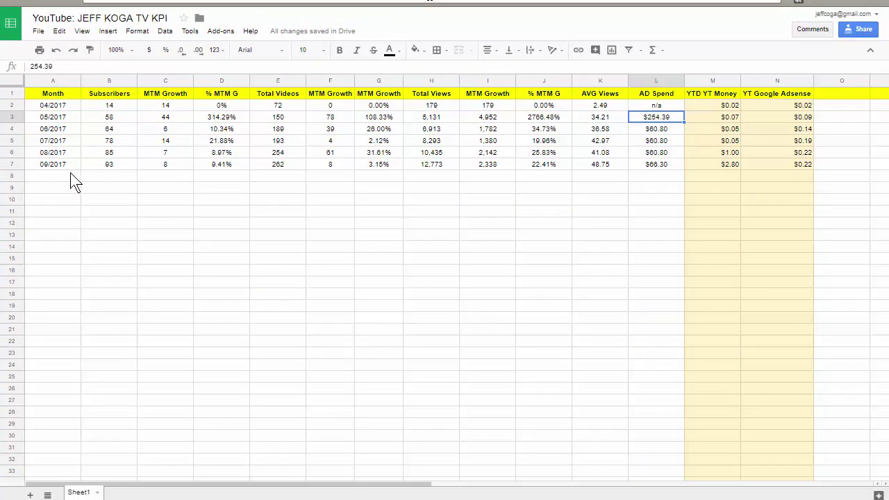
left_click(73, 175)
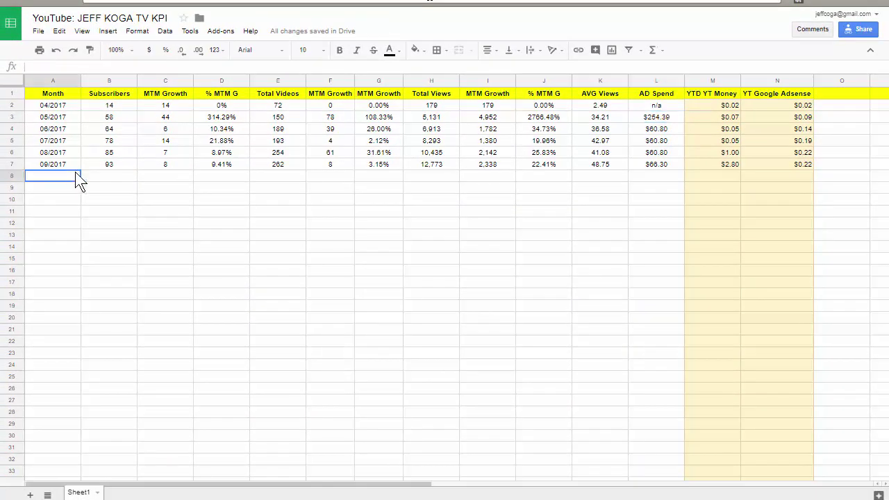
left_click(164, 167)
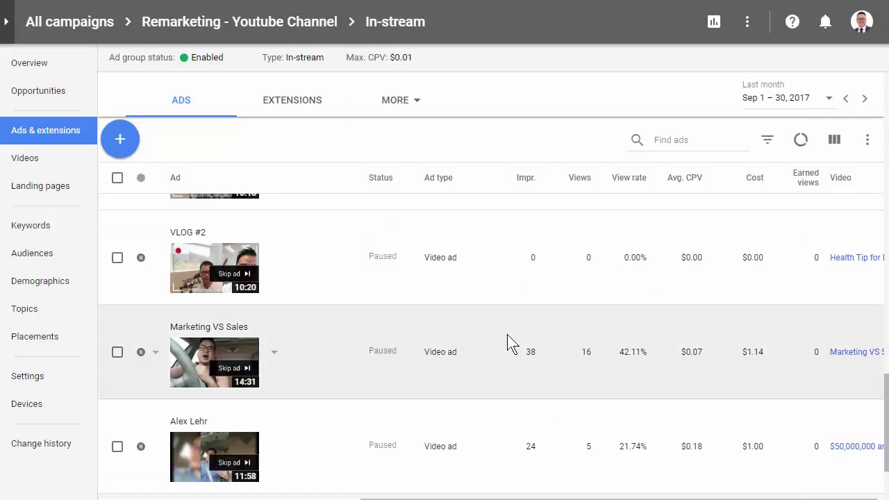
Step: Return to the top of the In-stream ads list and zoom out so every ad column fits
scroll(507, 334, "up", 5)
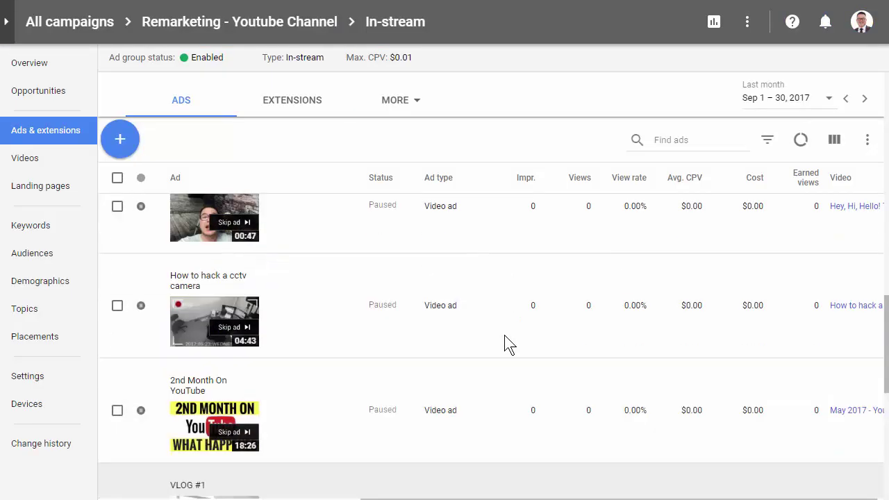
scroll(507, 340, "up", 3)
scroll(393, 347, "up", 6)
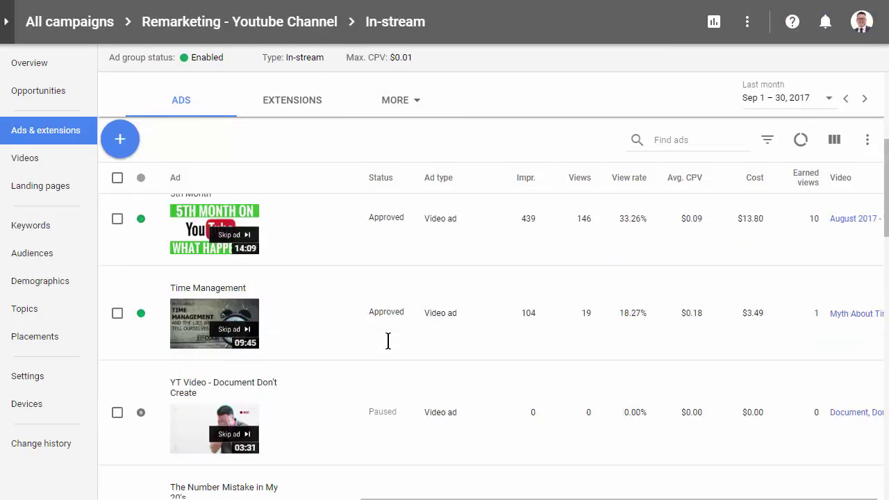
scroll(388, 341, "up", 3)
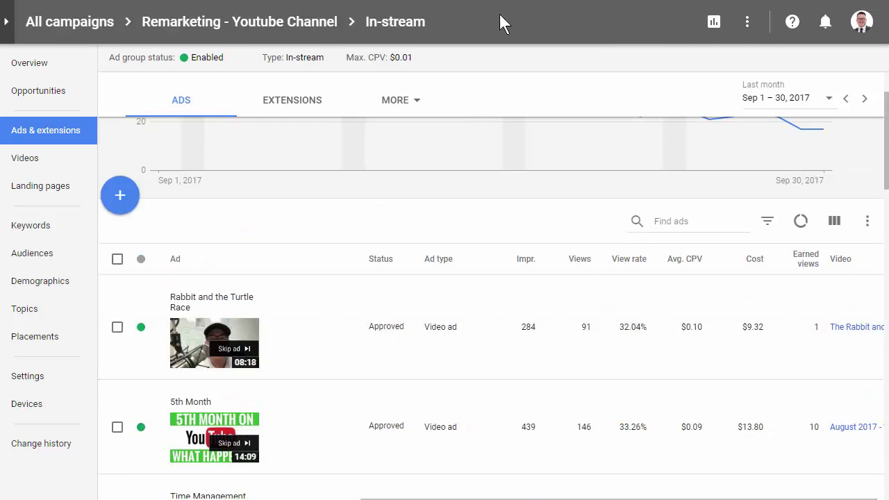
key("ctrl+minus")
key("ctrl+minus")
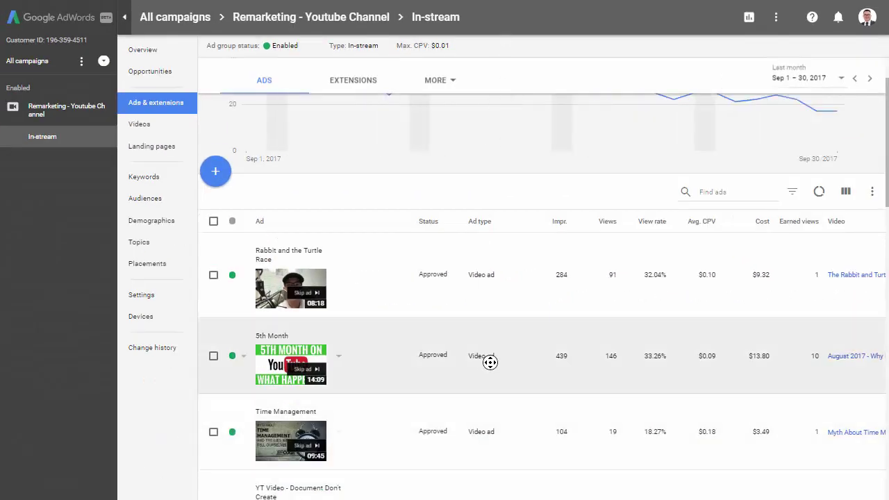
scroll(730, 361, "down", 1)
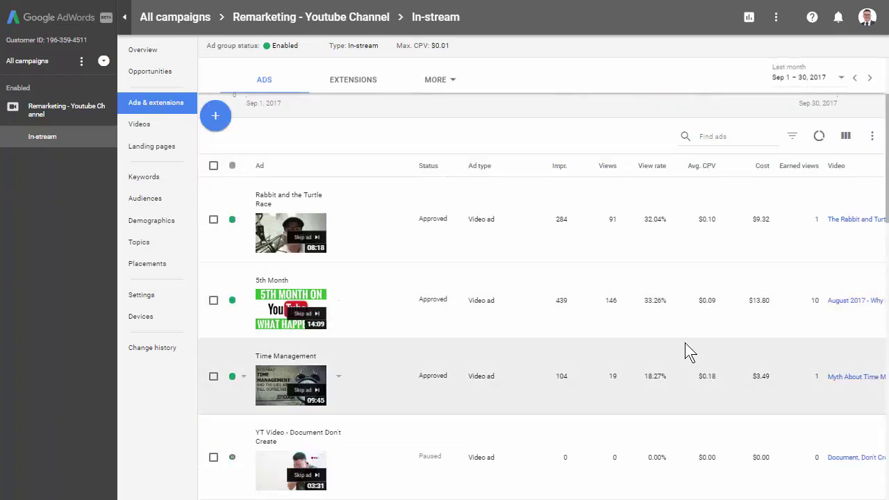
scroll(681, 332, "up", 2)
Step: Sort the In-stream ads by earned views, highest first, led by 5th Month at 10
left_click(802, 278)
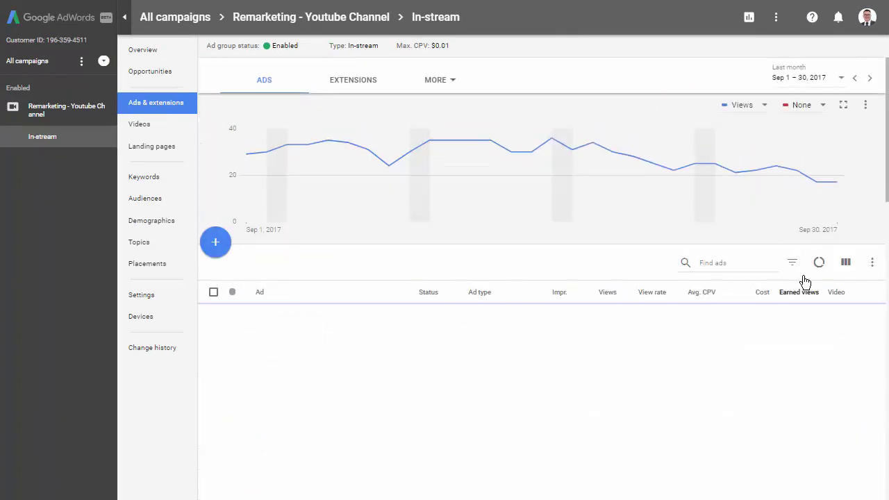
left_click(774, 295)
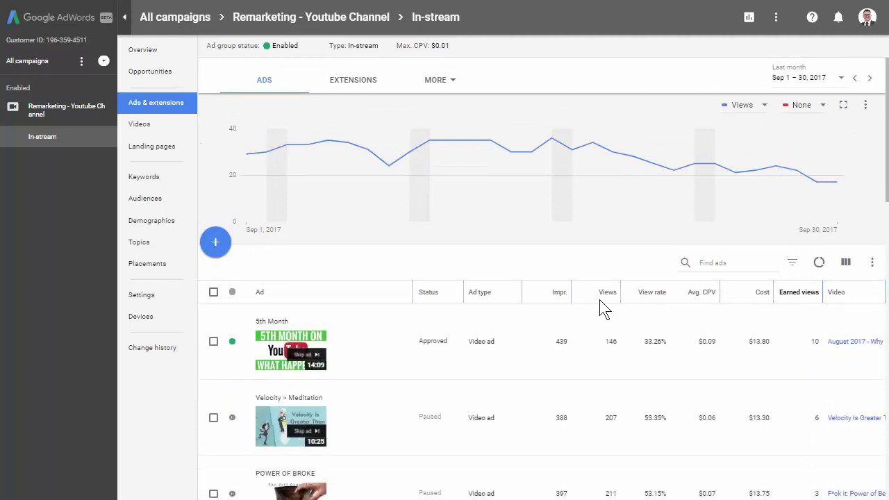
scroll(377, 254, "down", 1)
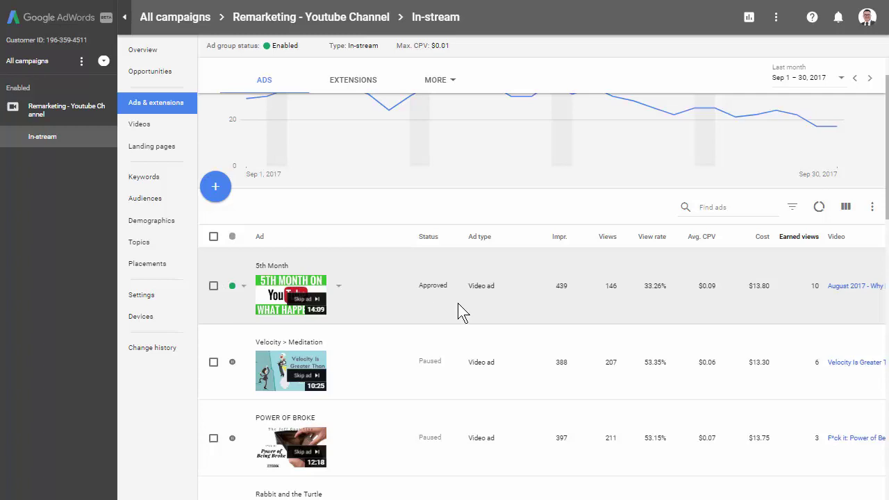
Step: Scroll through the In-stream ads table to review all the ads
scroll(460, 307, "down", 3)
scroll(362, 372, "down", 1)
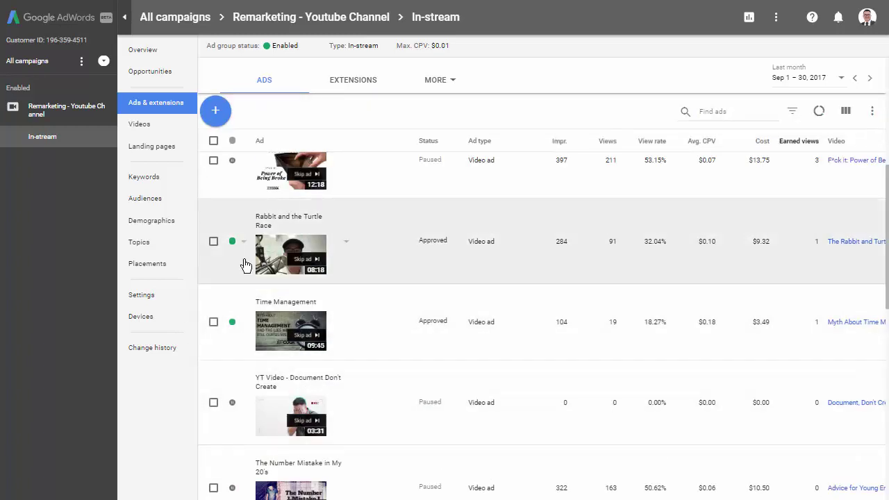
scroll(273, 349, "down", 1)
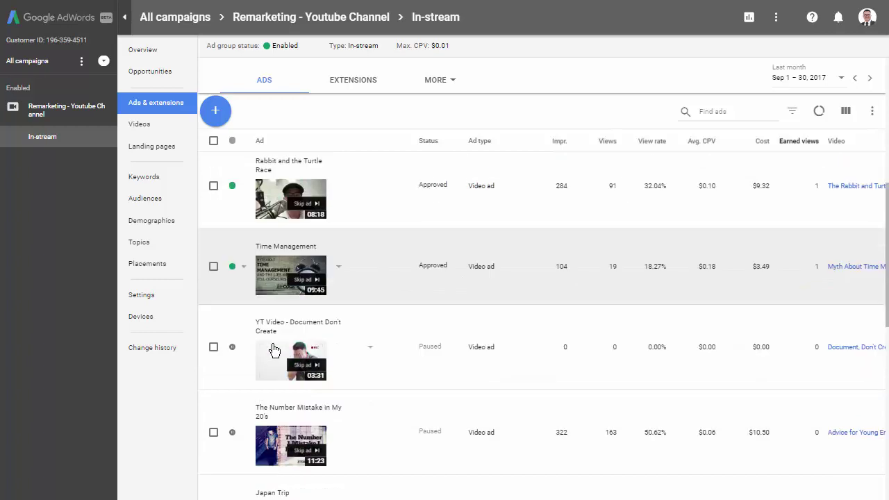
scroll(265, 345, "down", 10)
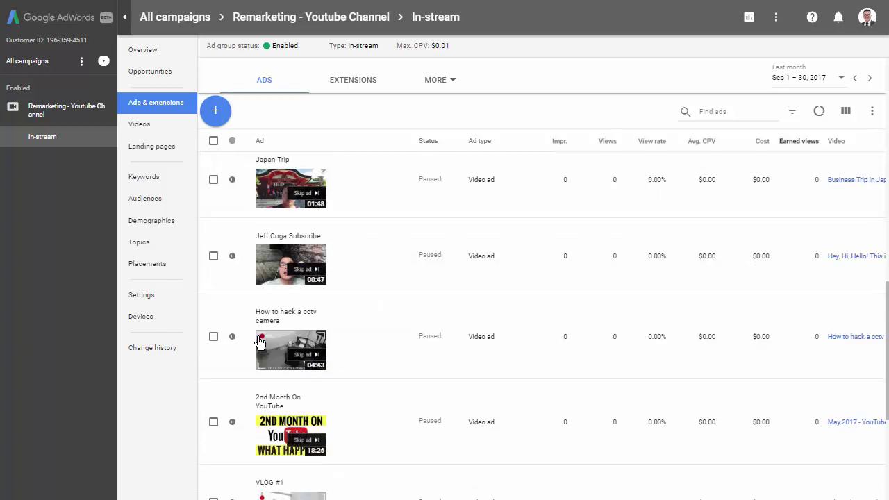
scroll(251, 300, "up", 11)
scroll(251, 299, "up", 5)
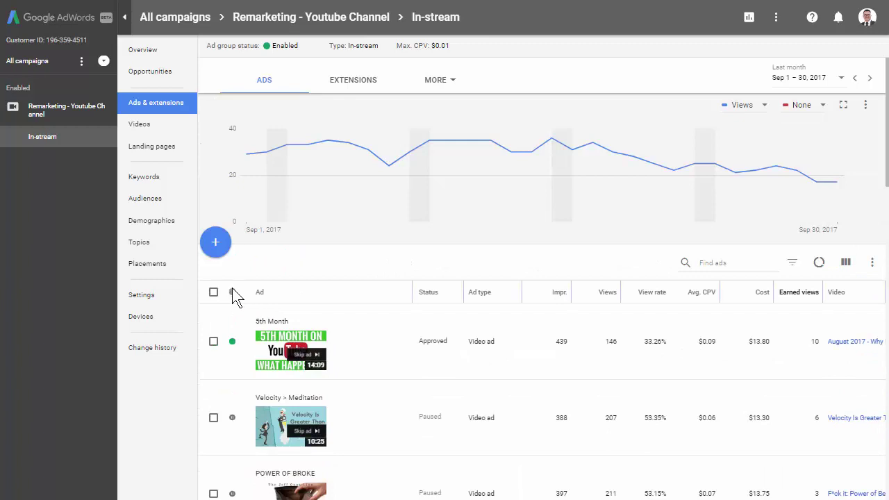
Step: Sort the ads by status so approved ads appear ahead of paused ones
left_click(231, 290)
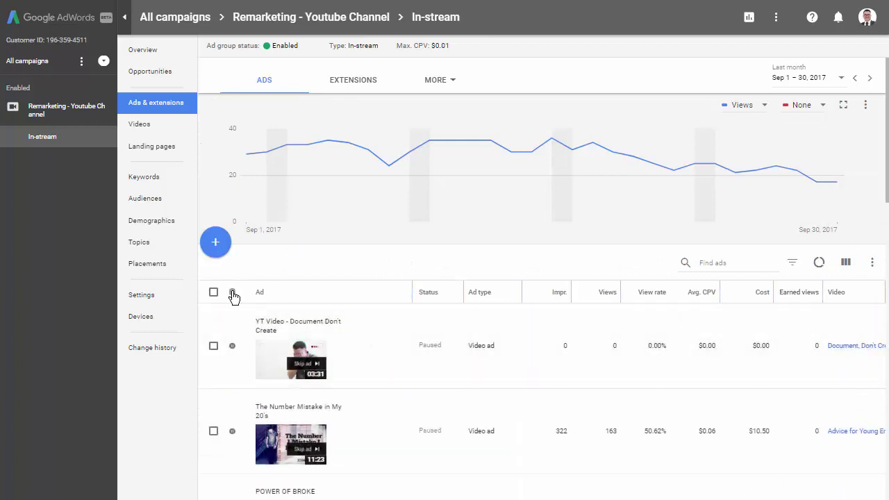
scroll(500, 382, "down", 2)
scroll(445, 362, "down", 1)
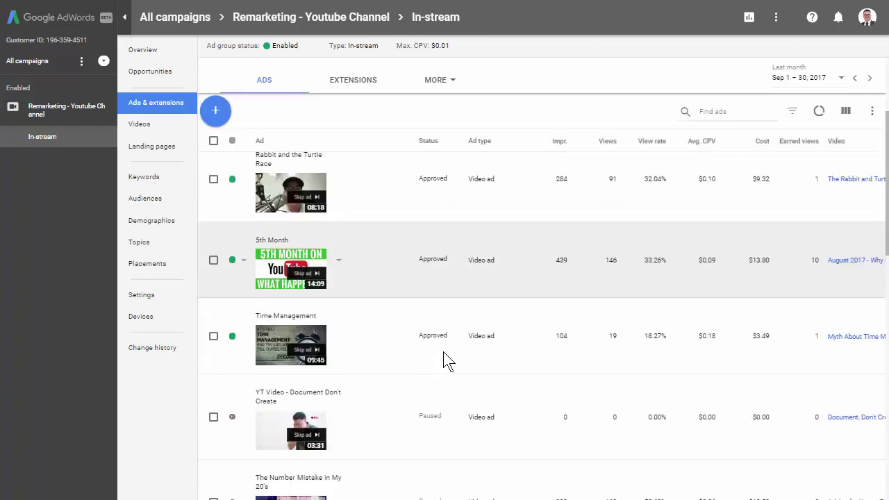
scroll(511, 377, "up", 1)
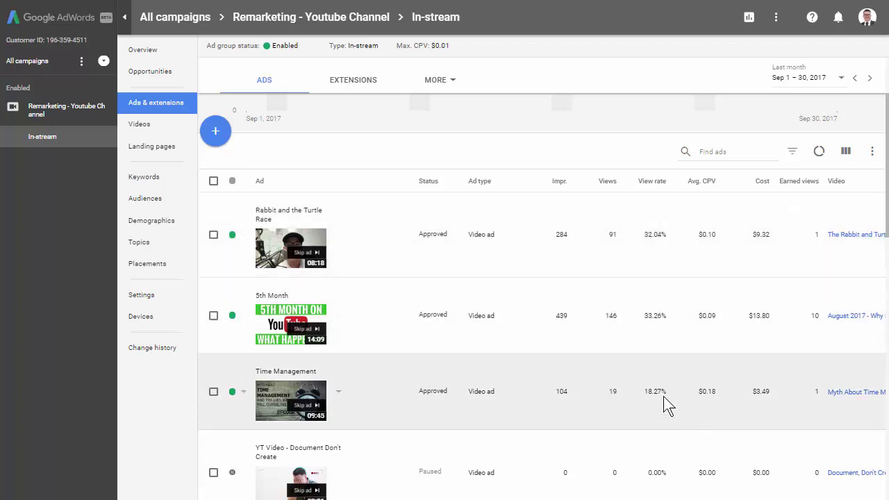
scroll(663, 395, "down", 6)
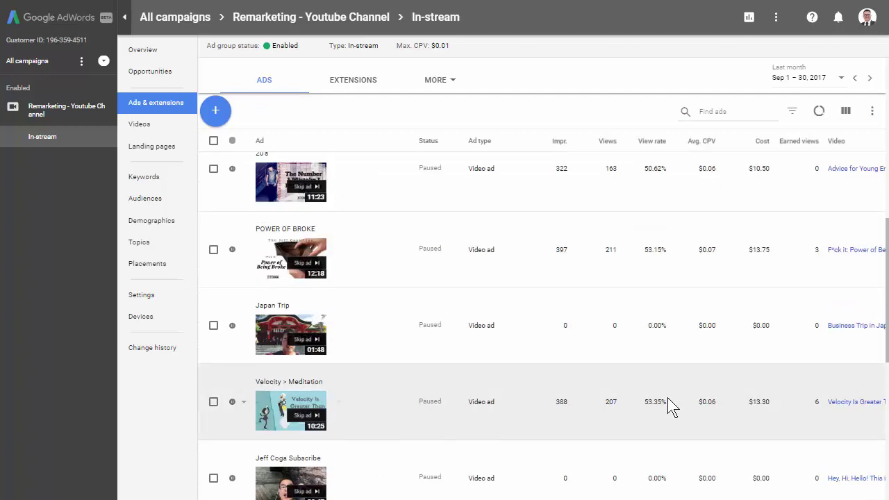
scroll(671, 407, "down", 3)
scroll(661, 324, "up", 2)
scroll(657, 379, "down", 4)
scroll(667, 409, "down", 2)
scroll(680, 417, "up", 10)
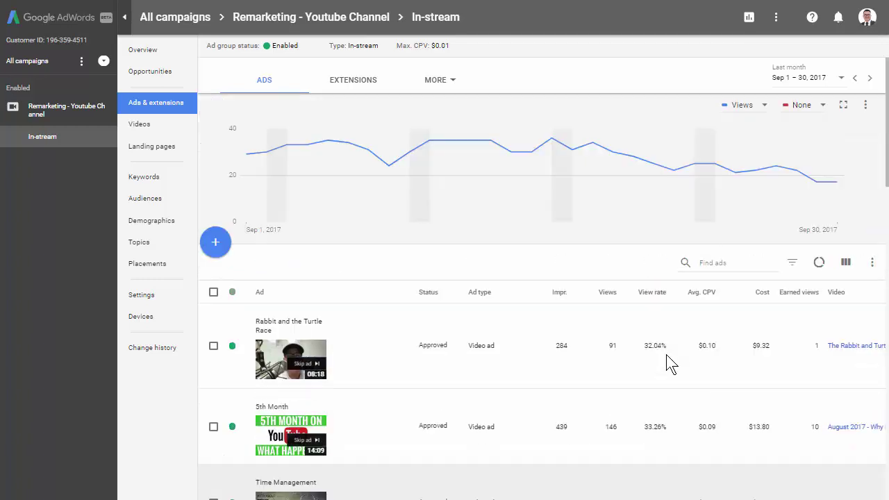
Step: Sort the ads by view rate, highest first (Velocity > Meditation 53.35%), leaving the date range unchanged
left_click(651, 292)
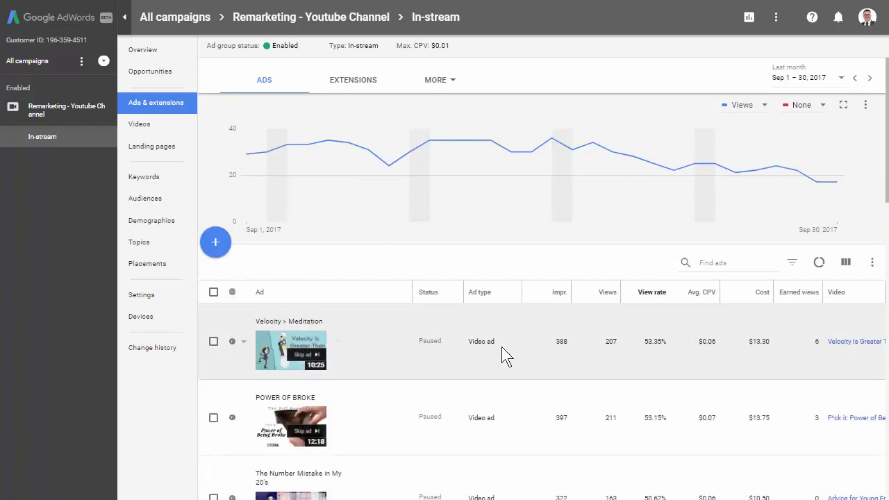
scroll(501, 347, "down", 1)
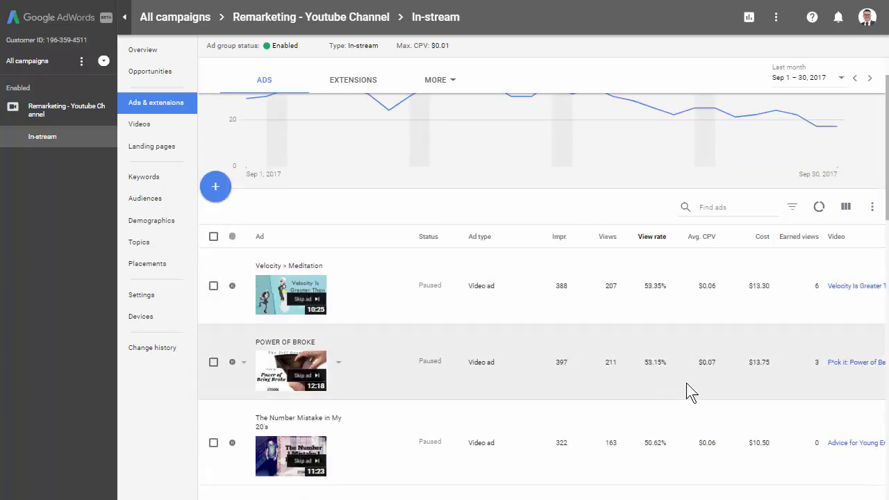
scroll(666, 407, "down", 1)
scroll(659, 413, "down", 2)
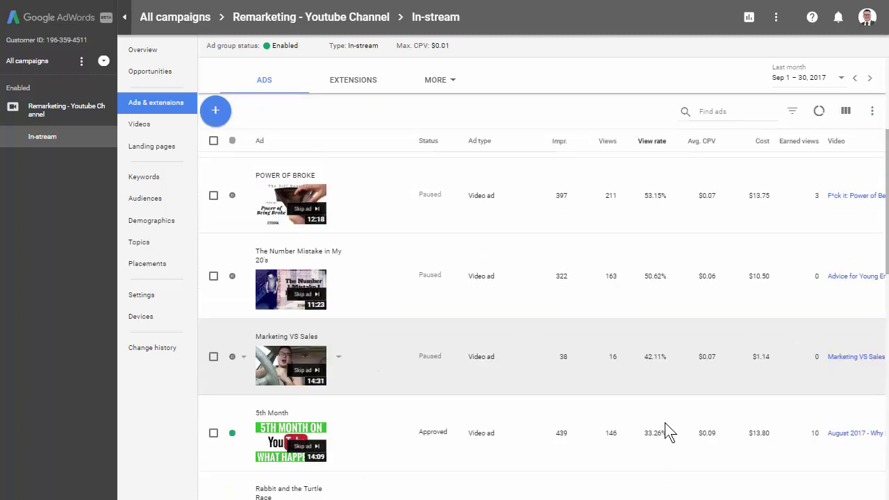
scroll(653, 326, "down", 5)
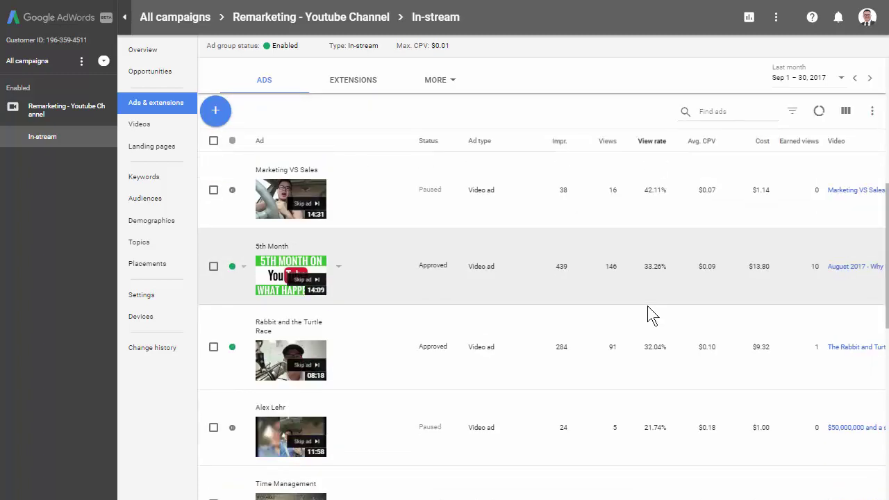
scroll(652, 316, "down", 8)
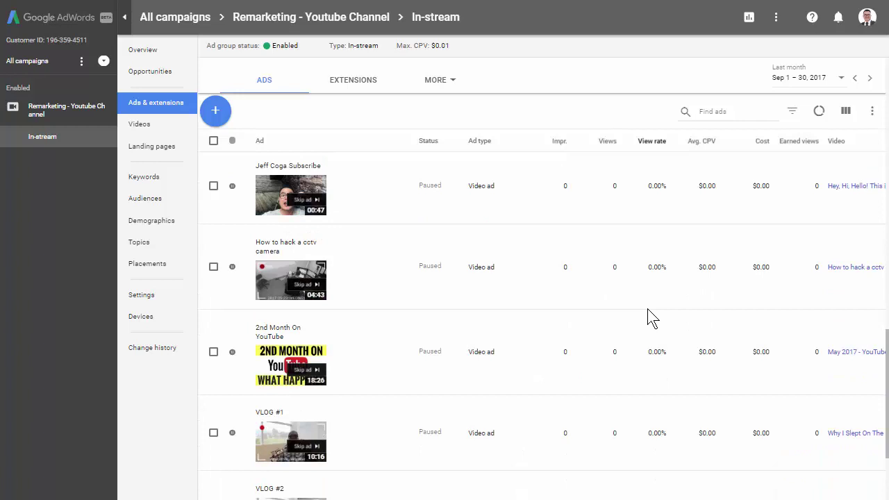
scroll(649, 316, "up", 1)
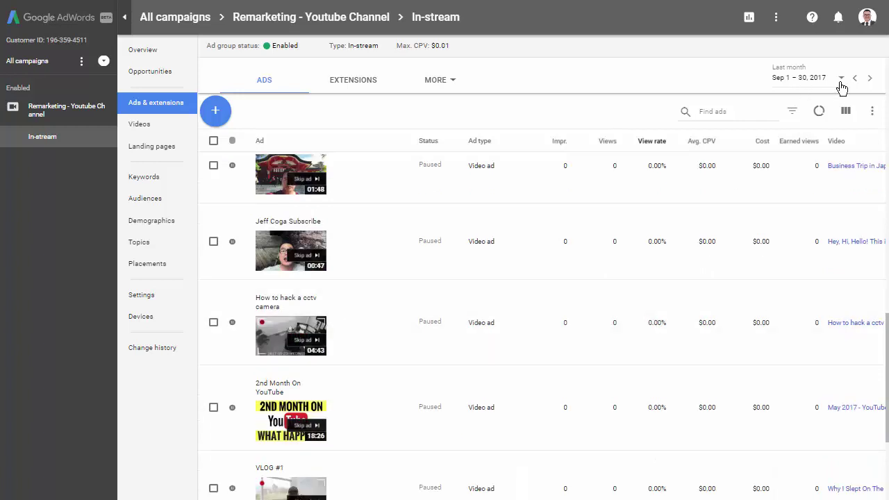
left_click(842, 87)
left_click(555, 67)
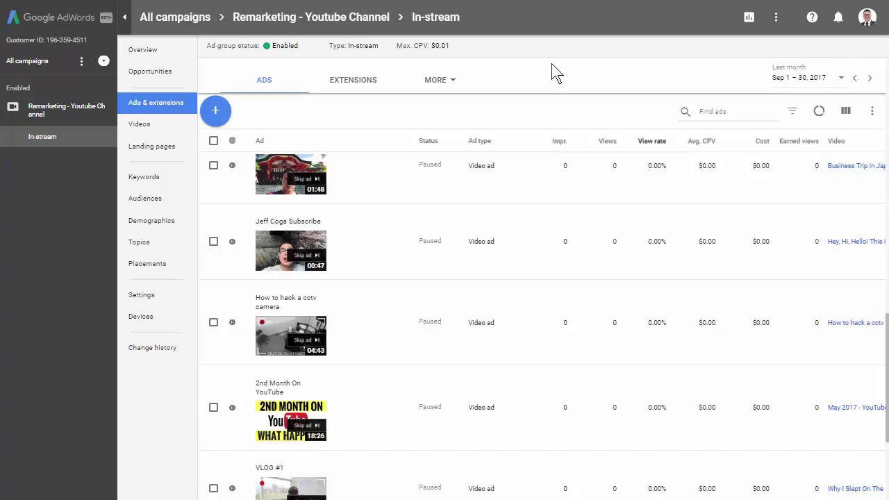